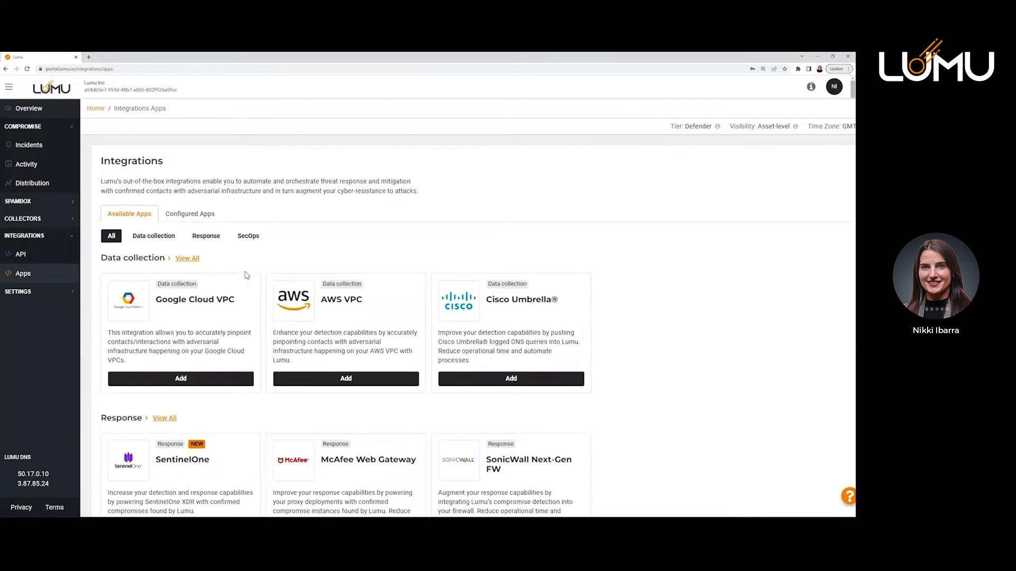
# Filter the integrations to Response apps and scroll down to the FortiGate card.
pyautogui.click(206, 237)
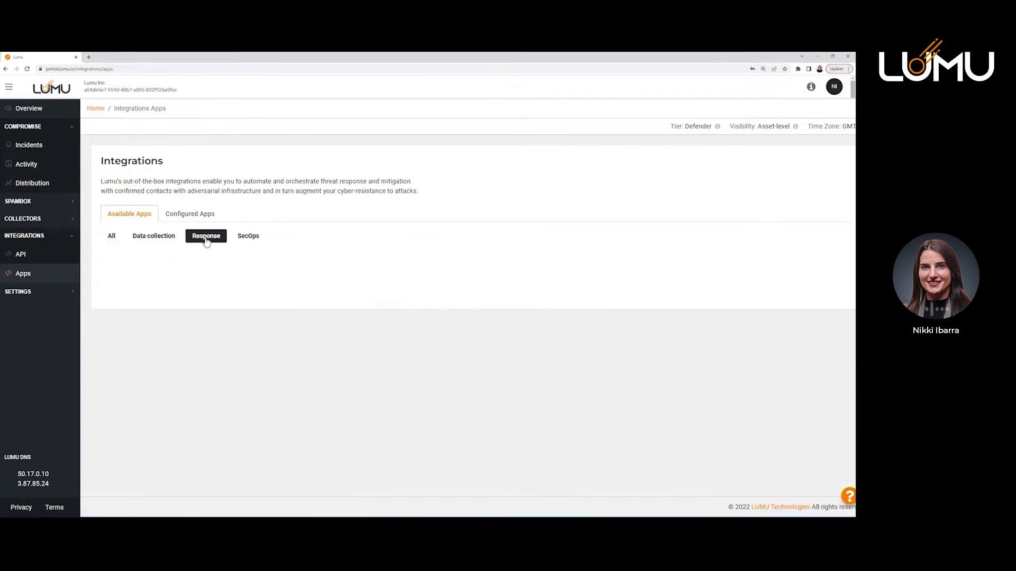
pyautogui.scroll(-1, 206, 242)
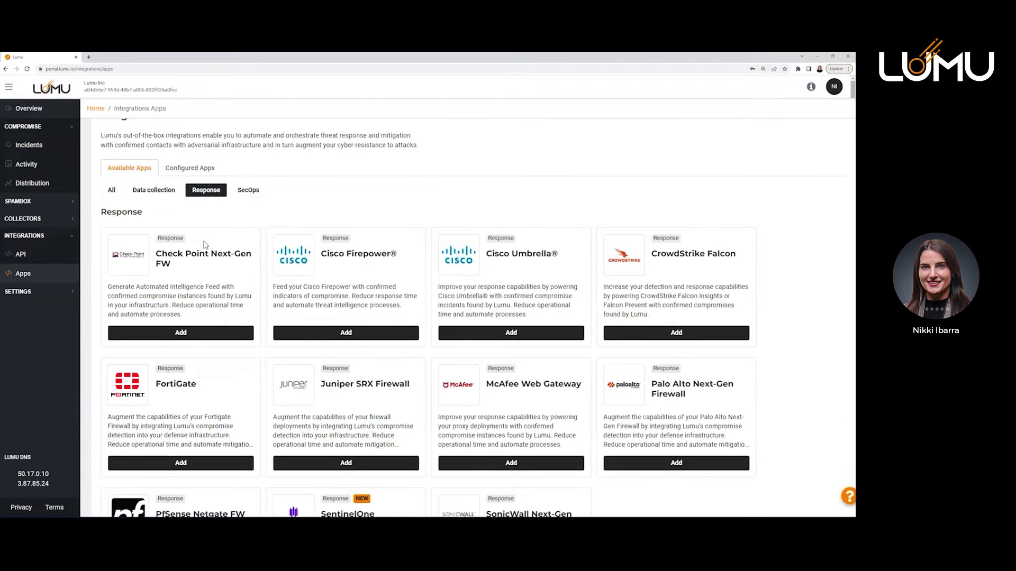
# Add the FortiGate integration and activate it to bring up the naming and threat-type dialog.
pyautogui.click(173, 465)
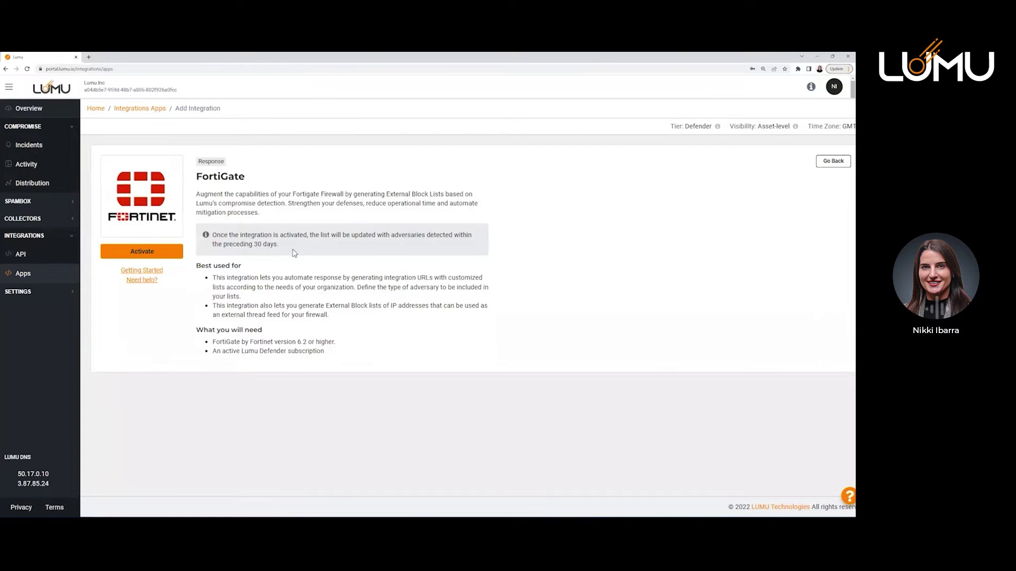
pyautogui.click(152, 254)
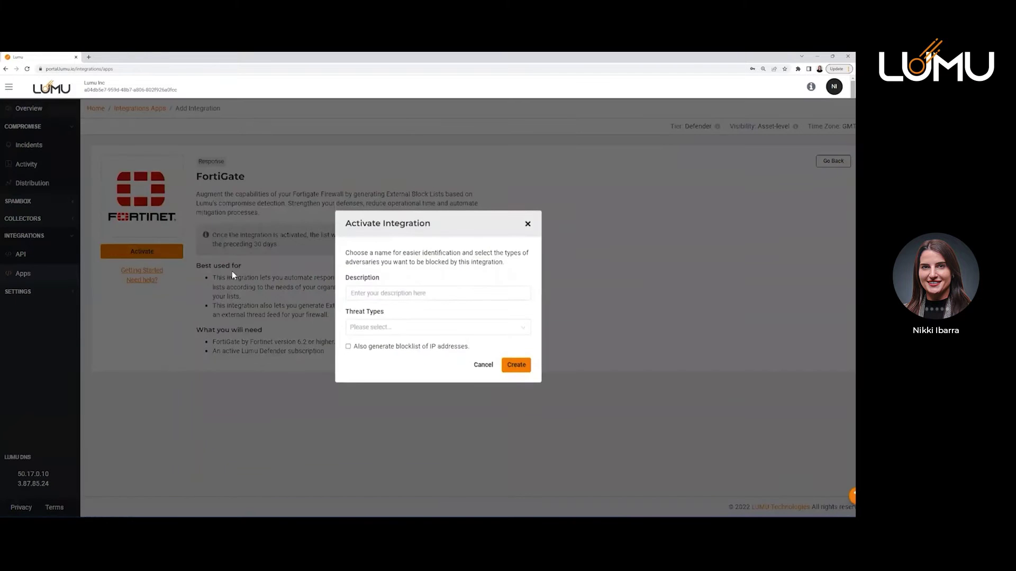
# Create 'My Fortigate integration' blocking Malware, C2C, Mining, Phishing and Spam, with an IP blocklist.
pyautogui.click(423, 293)
pyautogui.write('My')
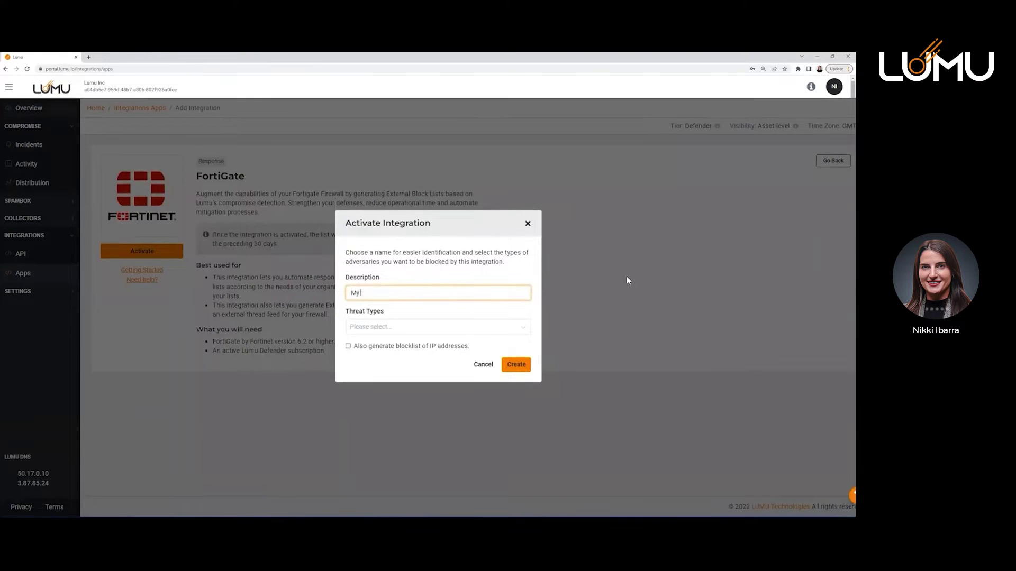
pyautogui.write(' Fortigate integration')
pyautogui.click(458, 333)
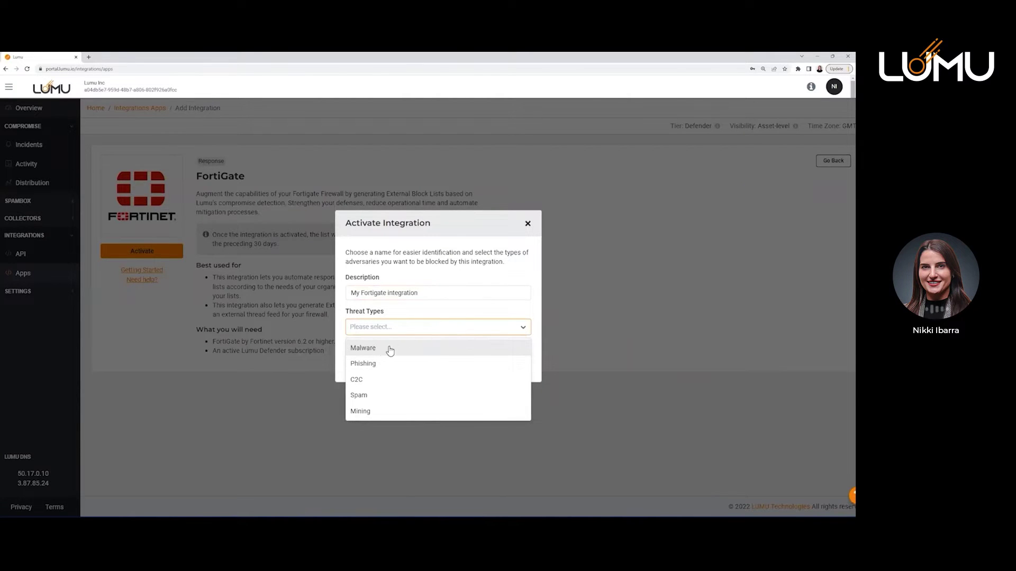
pyautogui.click(384, 353)
pyautogui.click(434, 331)
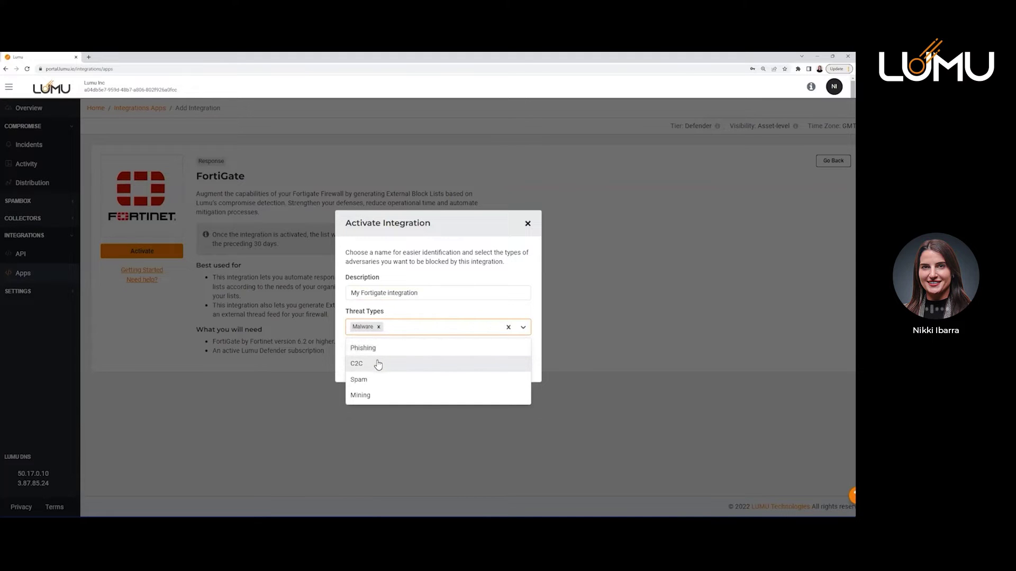
pyautogui.click(380, 364)
pyautogui.click(443, 333)
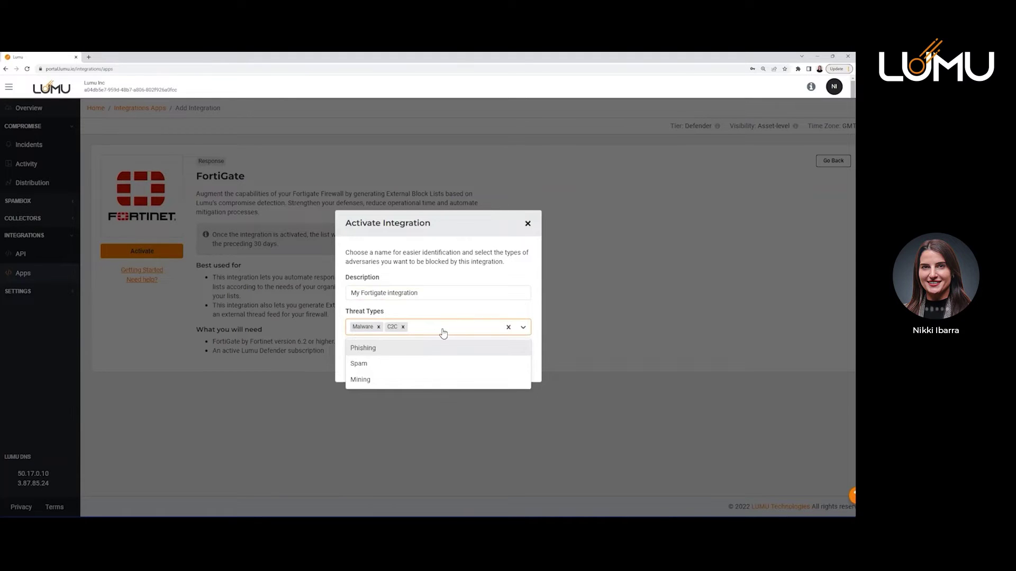
pyautogui.click(384, 369)
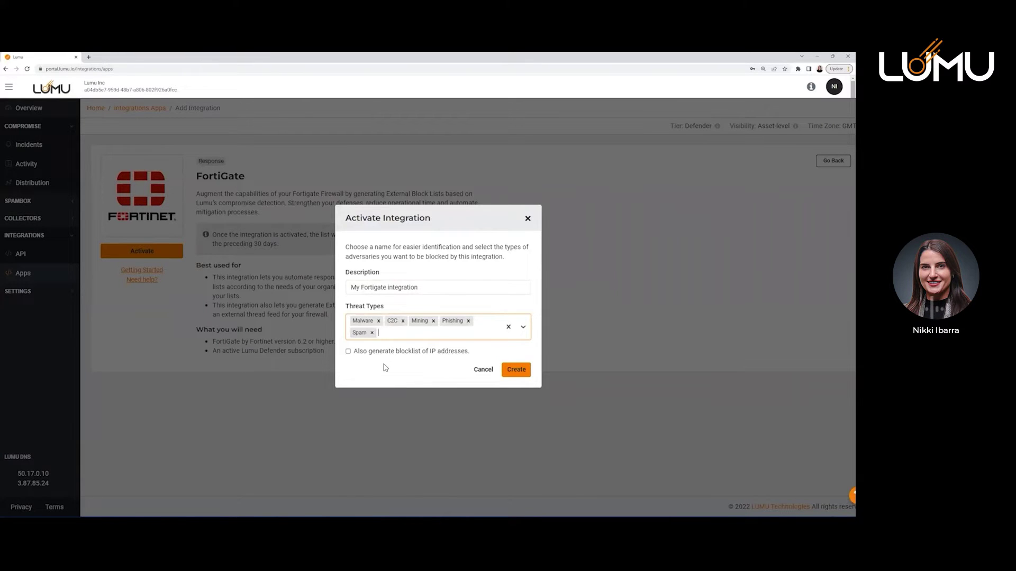
pyautogui.click(349, 352)
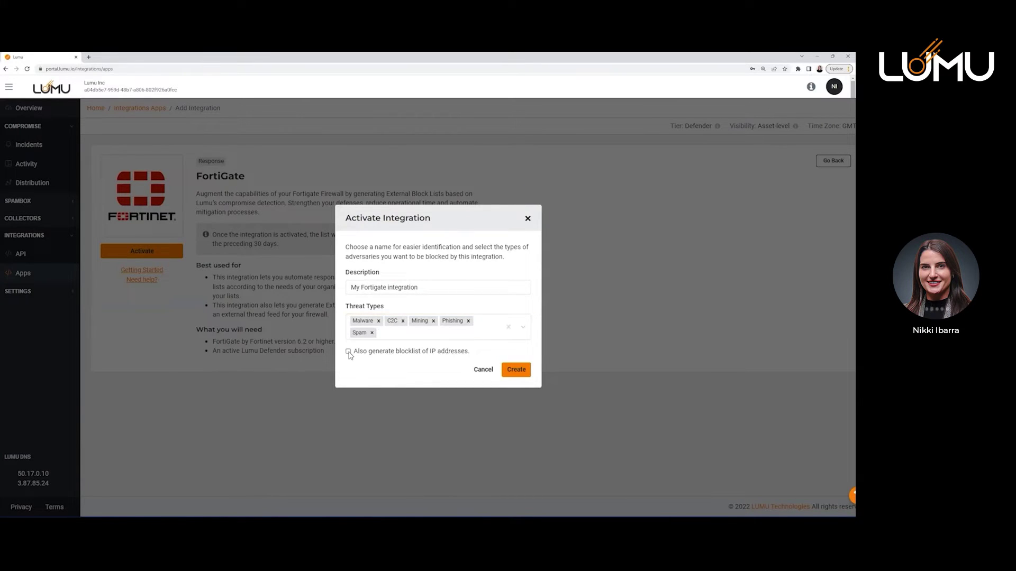
pyautogui.click(349, 353)
pyautogui.click(515, 369)
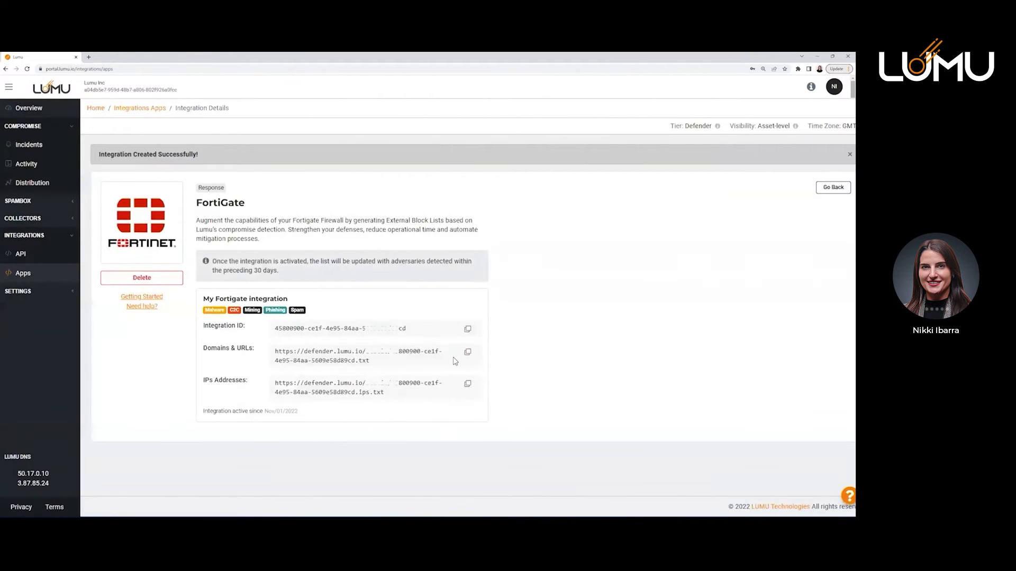
pyautogui.moveTo(203, 326); pyautogui.dragTo(246, 329)
pyautogui.moveTo(203, 348); pyautogui.dragTo(256, 351)
pyautogui.click(258, 355)
pyautogui.moveTo(385, 393); pyautogui.dragTo(277, 380)
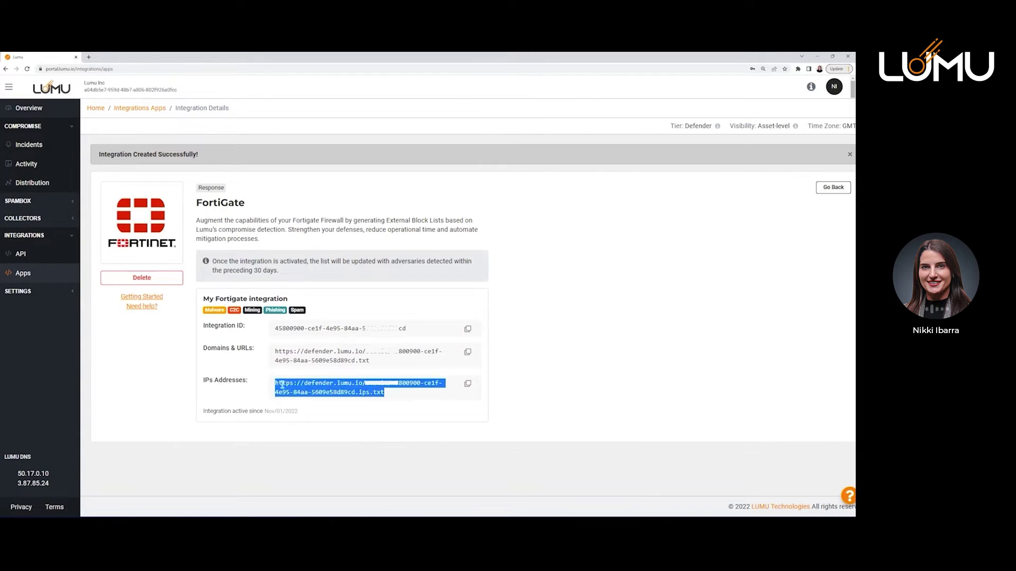
pyautogui.click(405, 423)
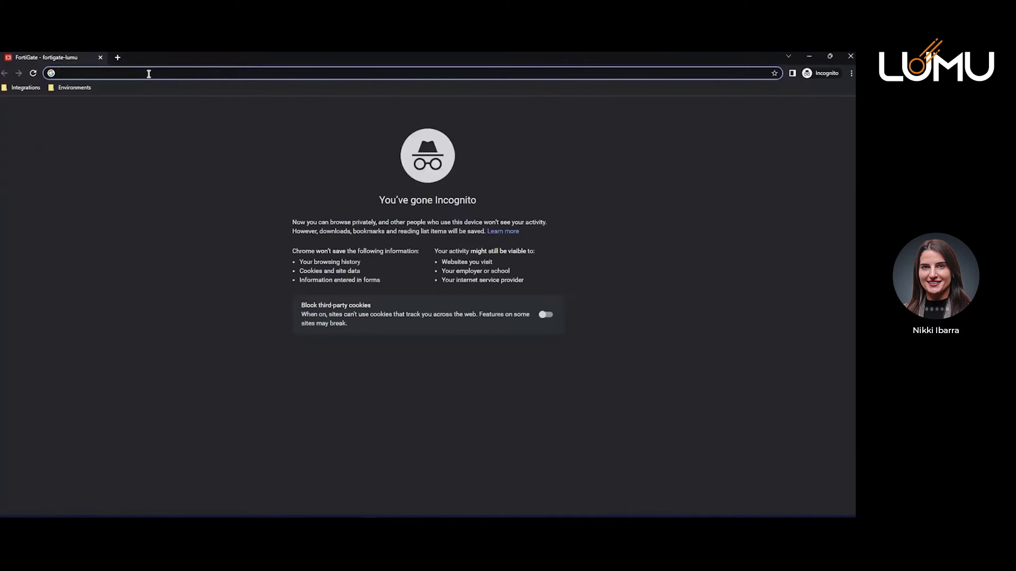
pyautogui.write('https://52.2.8.46/')
pyautogui.press('Return')
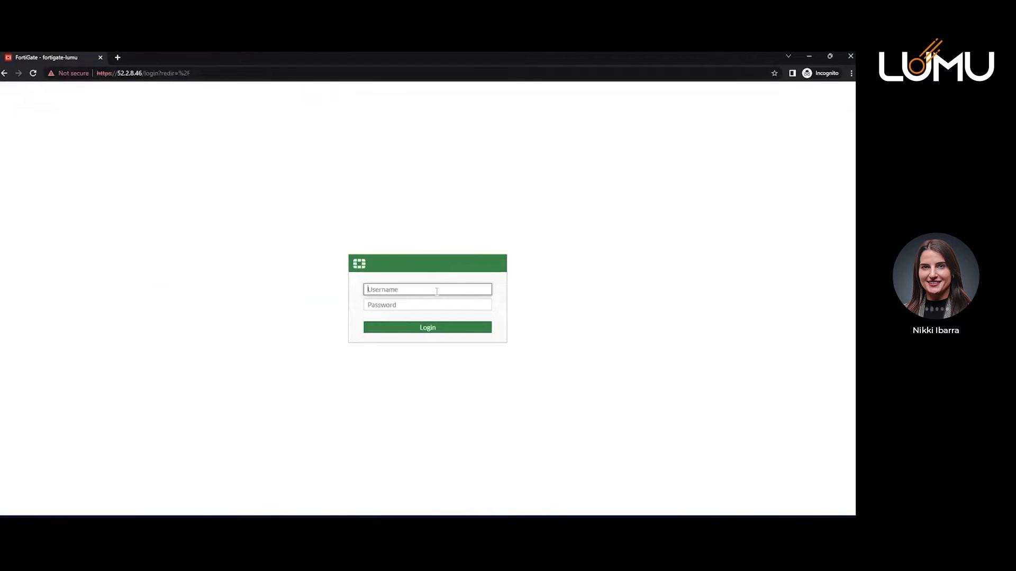
pyautogui.write('admin')
pyautogui.press('Tab')
pyautogui.write('••••••••')
pyautogui.press('Return')
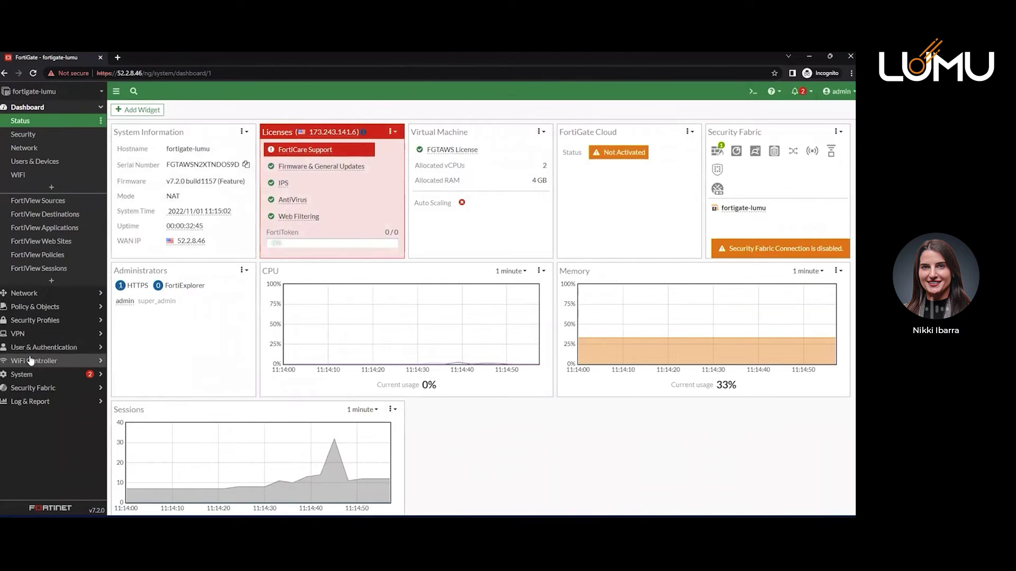
# Start a new FortiGuard Category threat feed under Security Fabric > External Connectors.
pyautogui.click(38, 389)
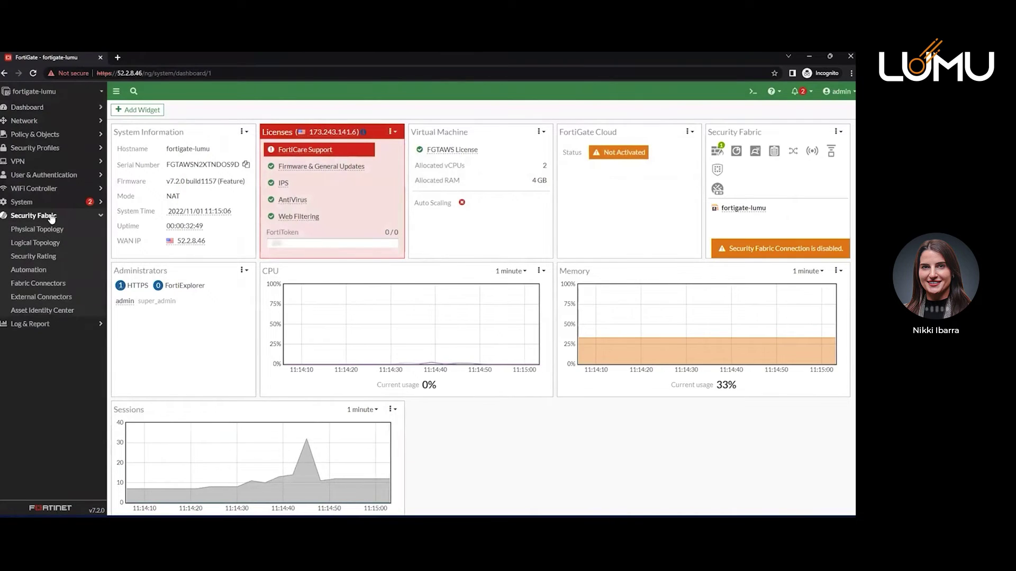
pyautogui.click(52, 299)
pyautogui.click(148, 108)
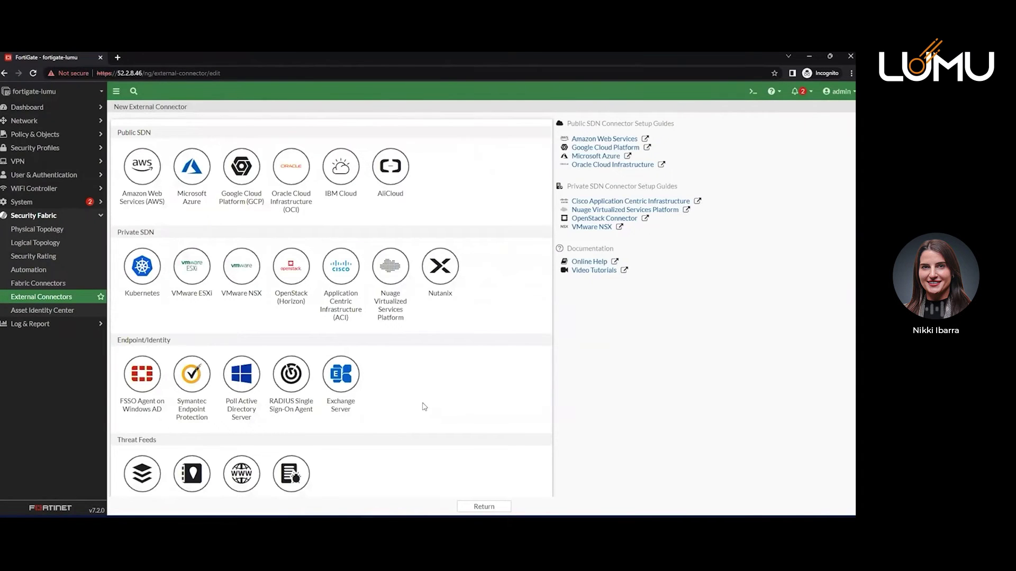
pyautogui.scroll(-2, 423, 409)
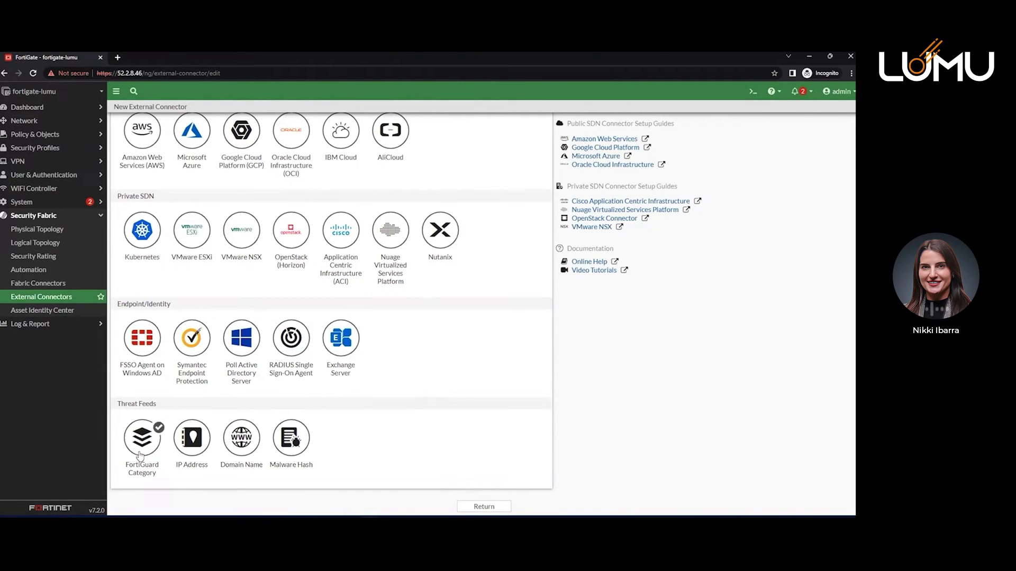
pyautogui.click(140, 455)
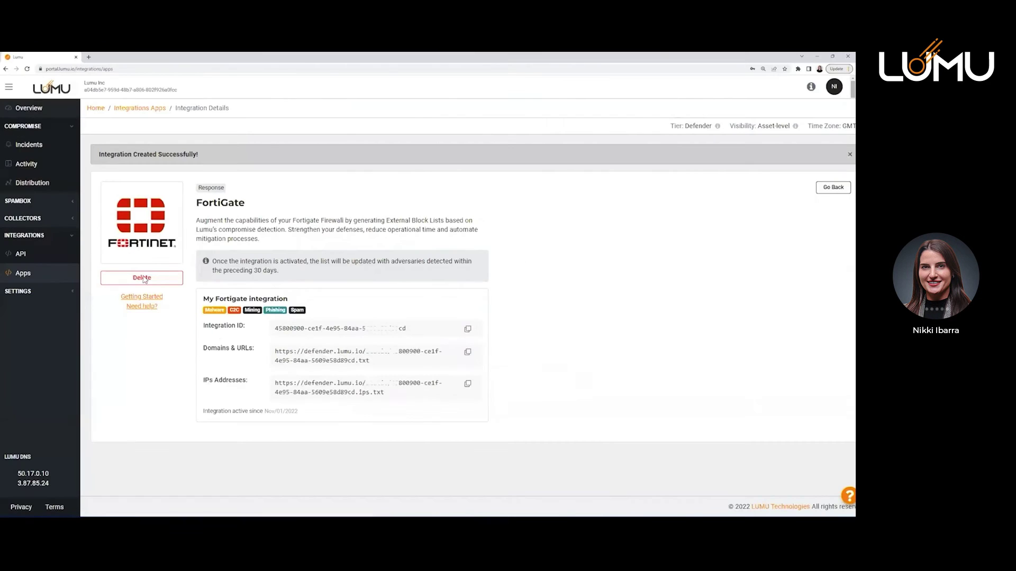
# Name the connector 'Lumu URLs' and paste Lumu's Domains & URLs feed address as its URI.
pyautogui.click(468, 353)
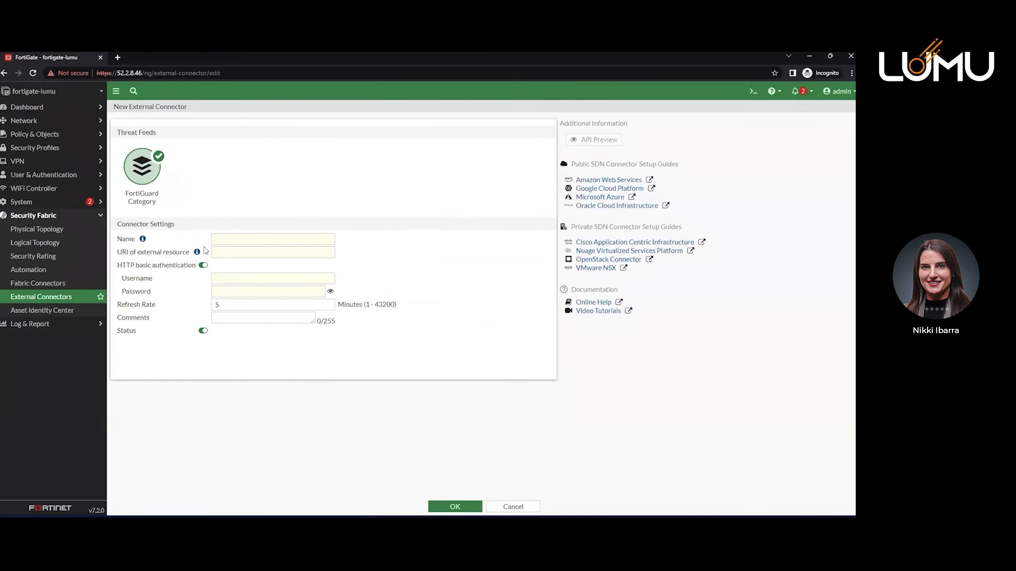
pyautogui.click(213, 243)
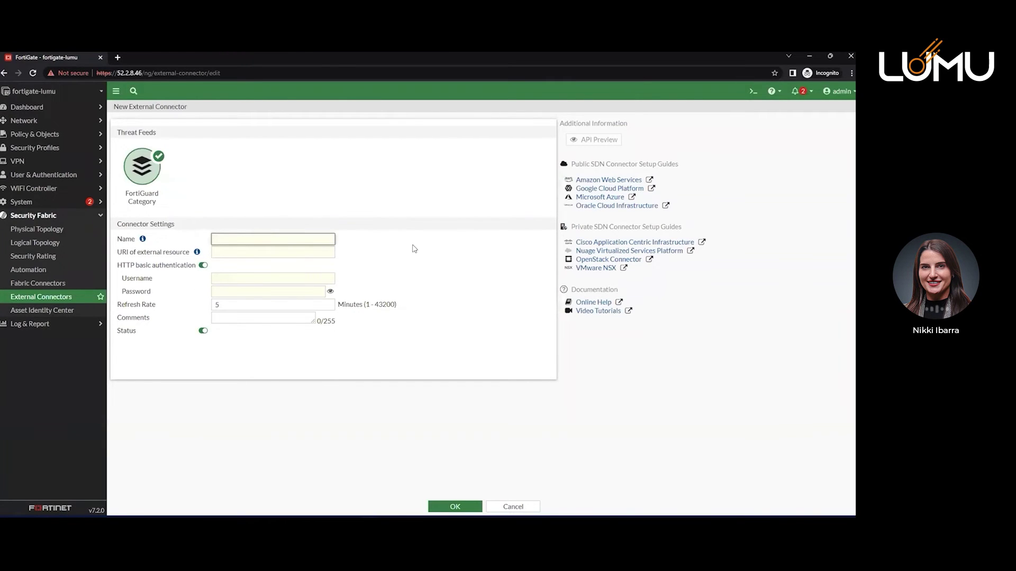
pyautogui.write('Lumu URLs')
pyautogui.press('Tab')
pyautogui.hotkey('ctrl', 'v')
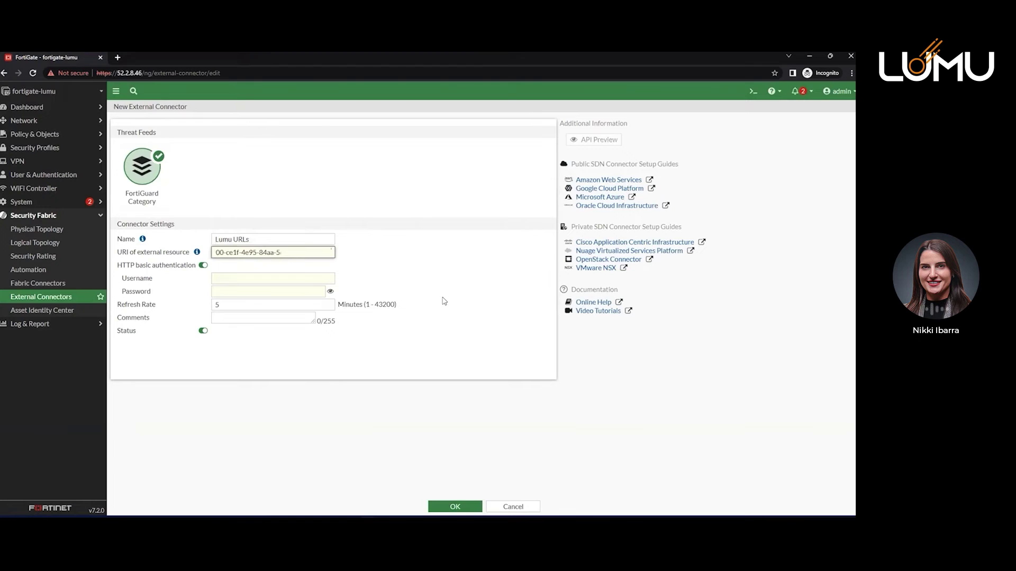
# Turn off HTTP basic authentication and set the refresh rate from 5 to 30 minutes.
pyautogui.click(203, 266)
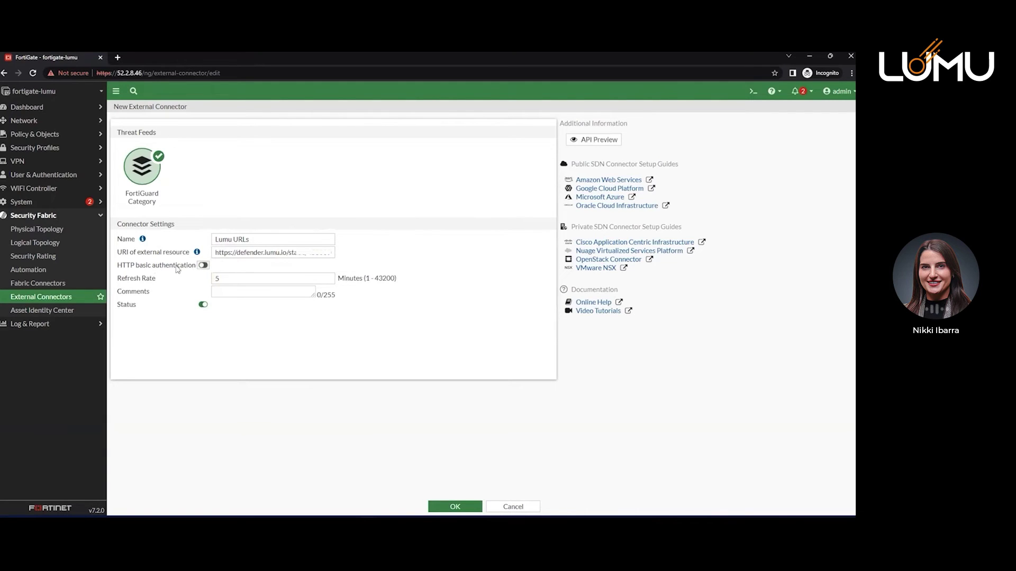
pyautogui.click(243, 278)
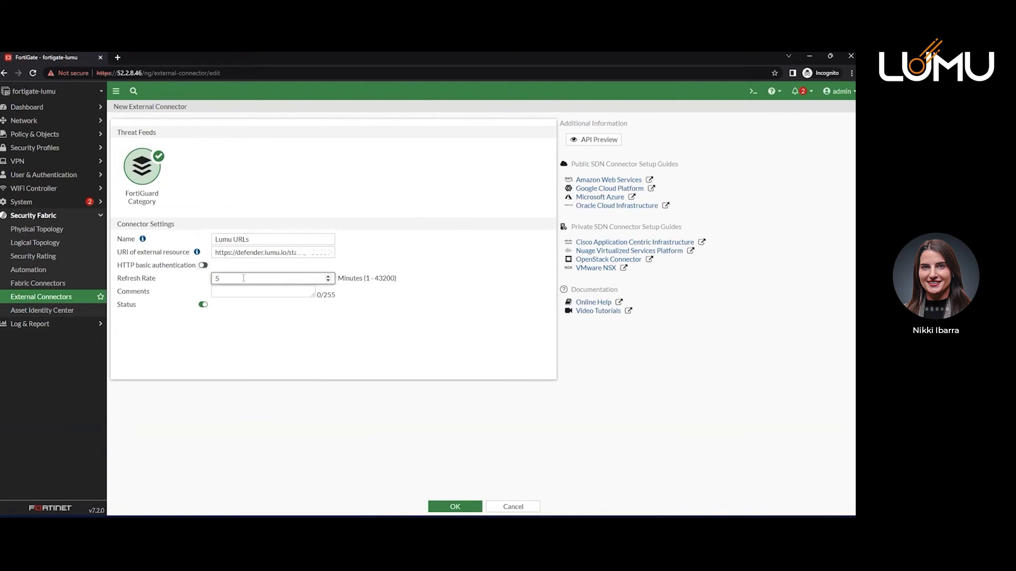
pyautogui.doubleClick(243, 278)
pyautogui.write('30')
# Copy the name 'Lumu URLs' into Comments and save the threat feed.
pyautogui.click(273, 291)
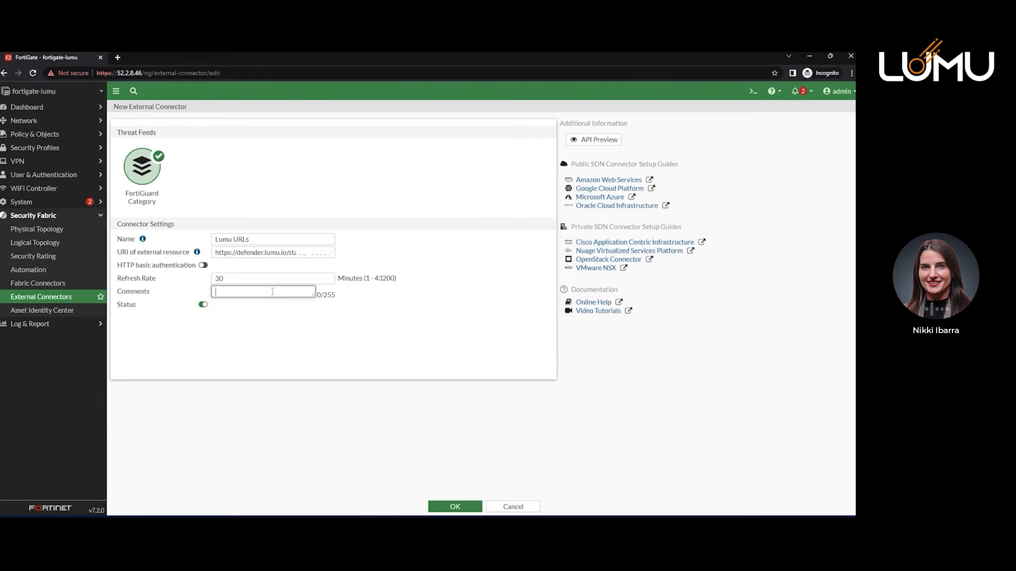
pyautogui.tripleClick(270, 239)
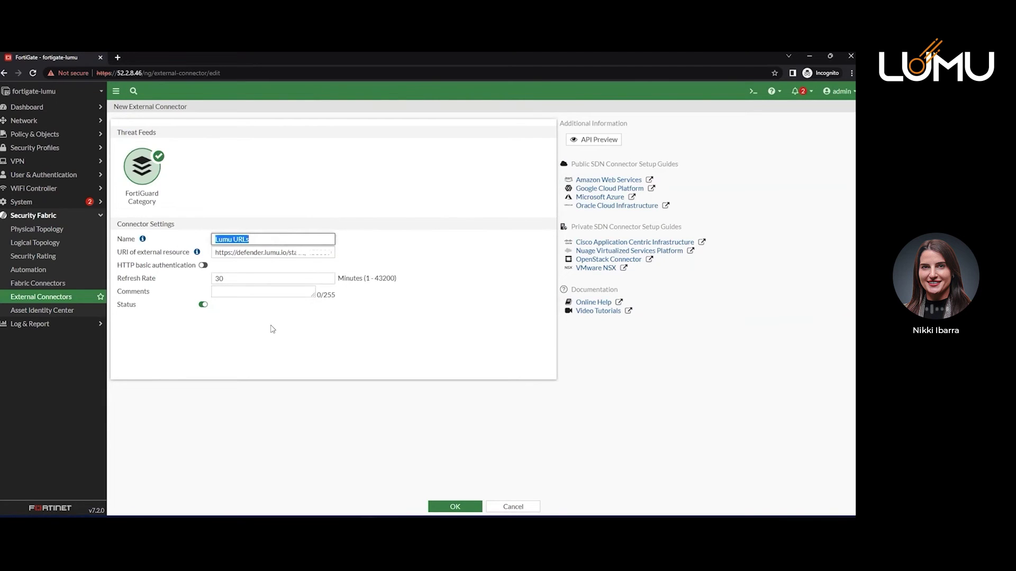
pyautogui.hotkey('ctrl', 'c')
pyautogui.click(250, 292)
pyautogui.hotkey('ctrl', 'v')
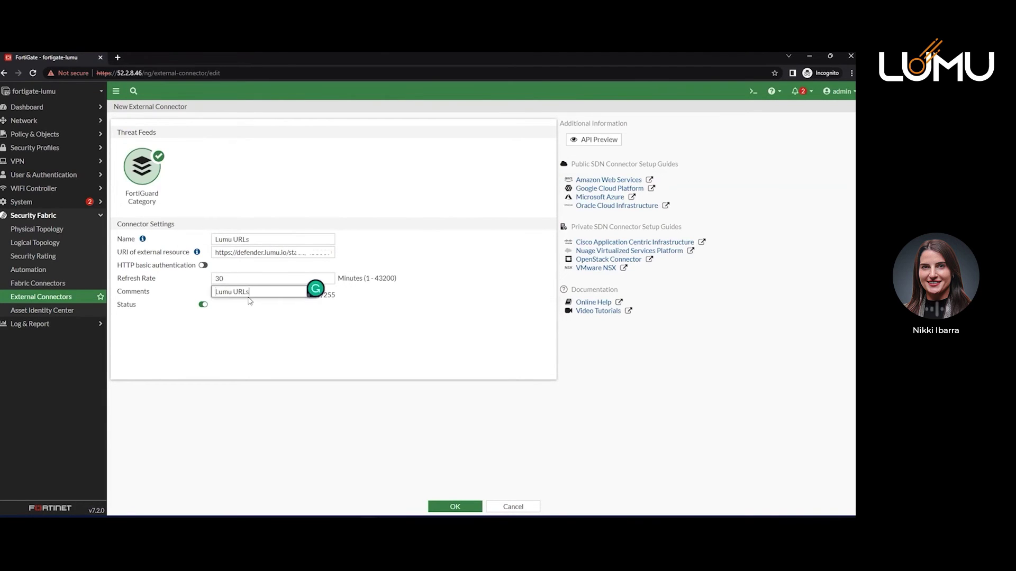
pyautogui.click(250, 358)
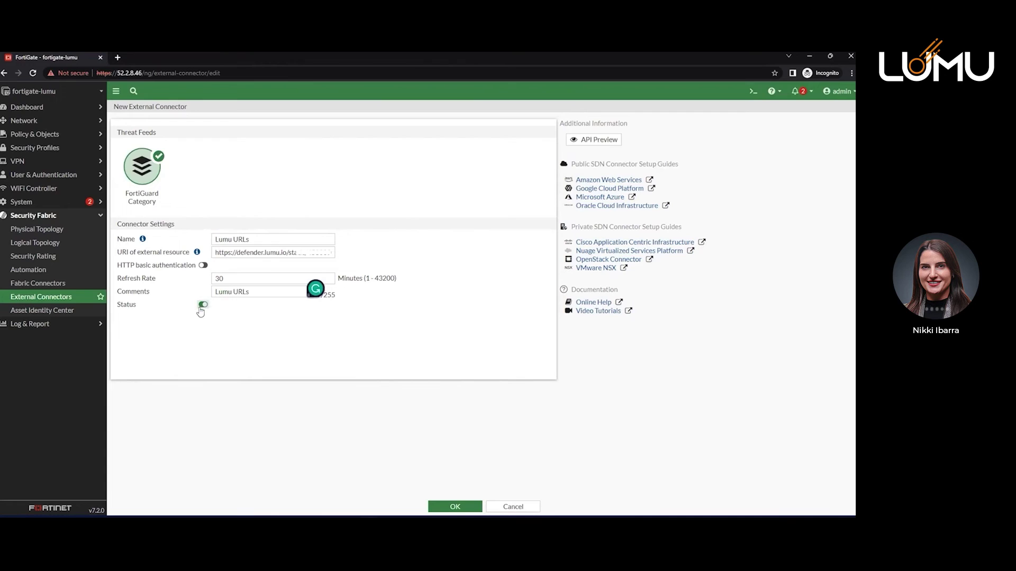
pyautogui.click(437, 509)
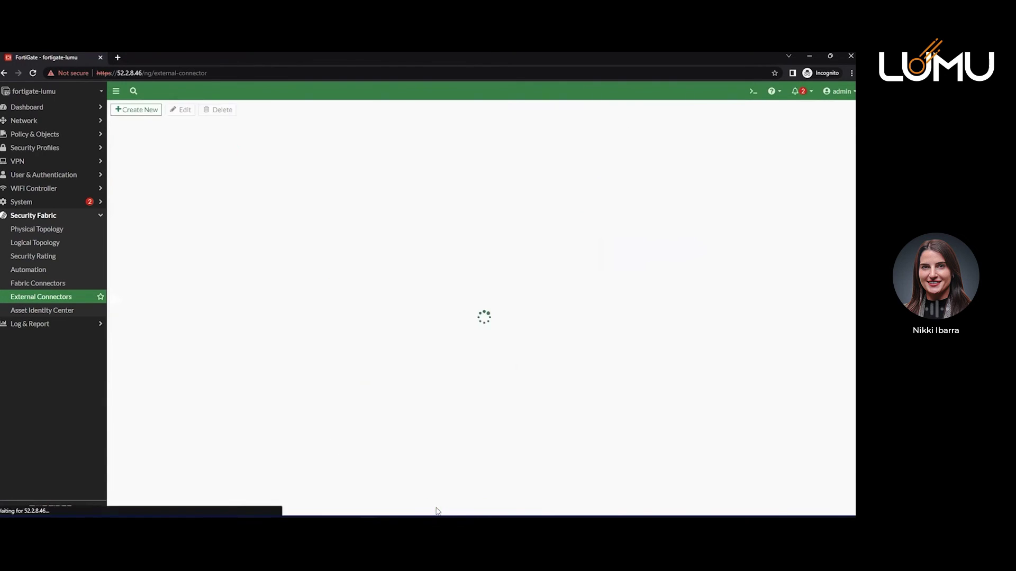
# Create a new IP Address threat feed named 'Lumu IPs' and copy Lumu's IP list address.
pyautogui.click(151, 110)
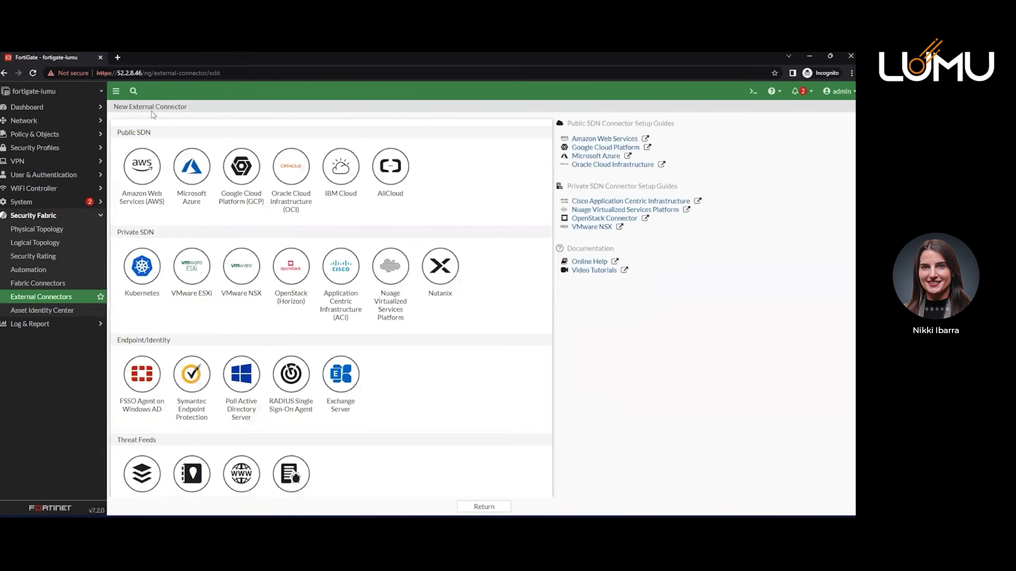
pyautogui.scroll(-1, 486, 335)
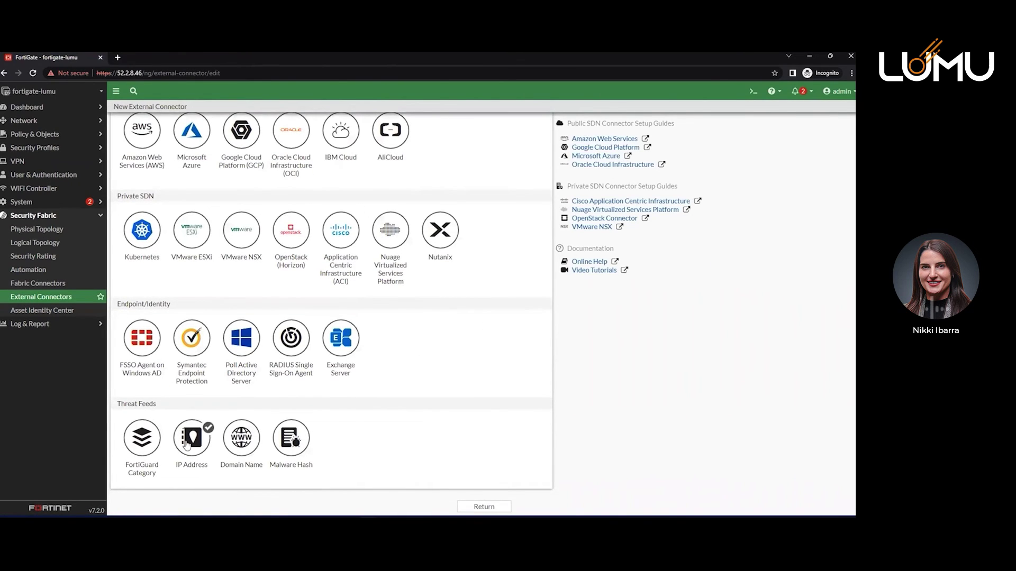
pyautogui.click(187, 446)
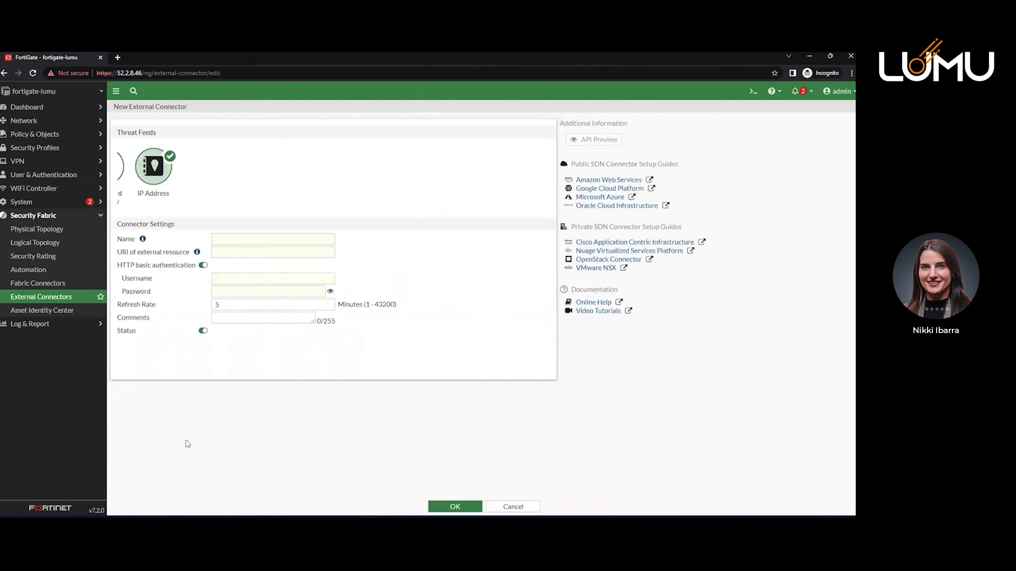
pyautogui.click(256, 230)
pyautogui.write('Lumu IPs')
pyautogui.press('Tab')
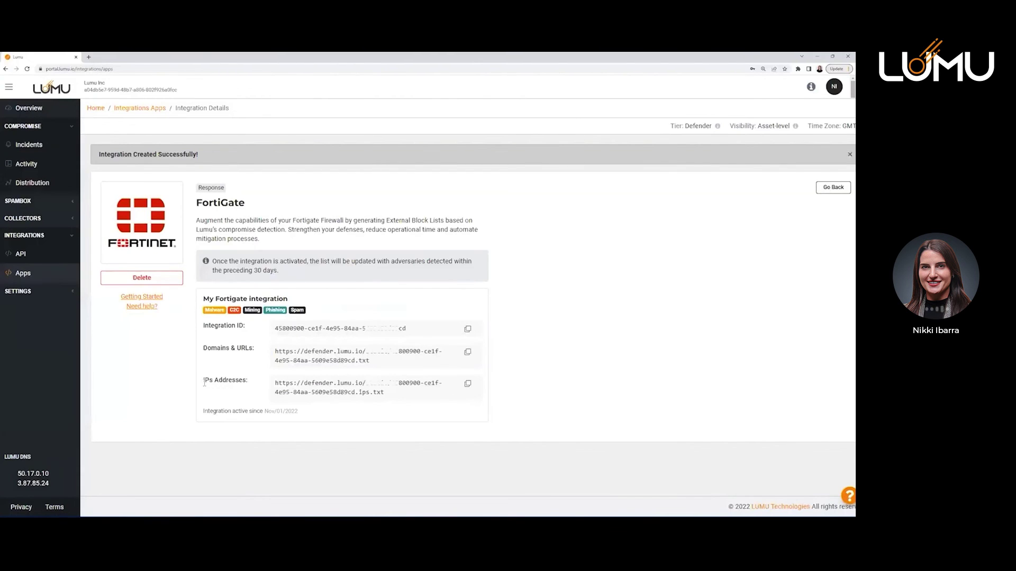
pyautogui.click(468, 385)
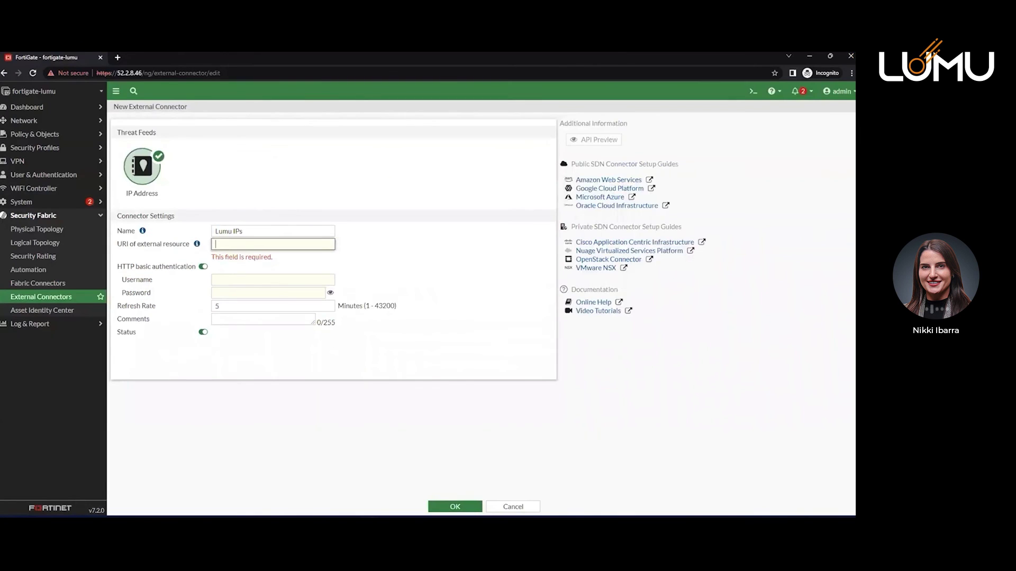
# Paste the Lumu IP list address as URI, disable basic authentication, and set refresh rate 30.
pyautogui.click(287, 242)
pyautogui.hotkey('ctrl', 'v')
pyautogui.click(204, 271)
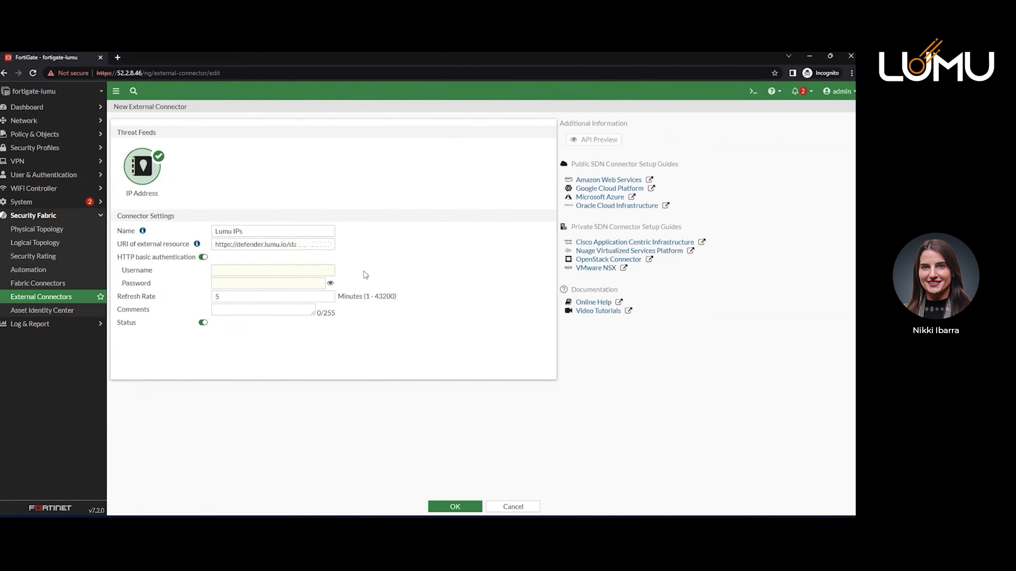
pyautogui.click(203, 257)
pyautogui.click(235, 268)
pyautogui.doubleClick(236, 269)
pyautogui.write('30')
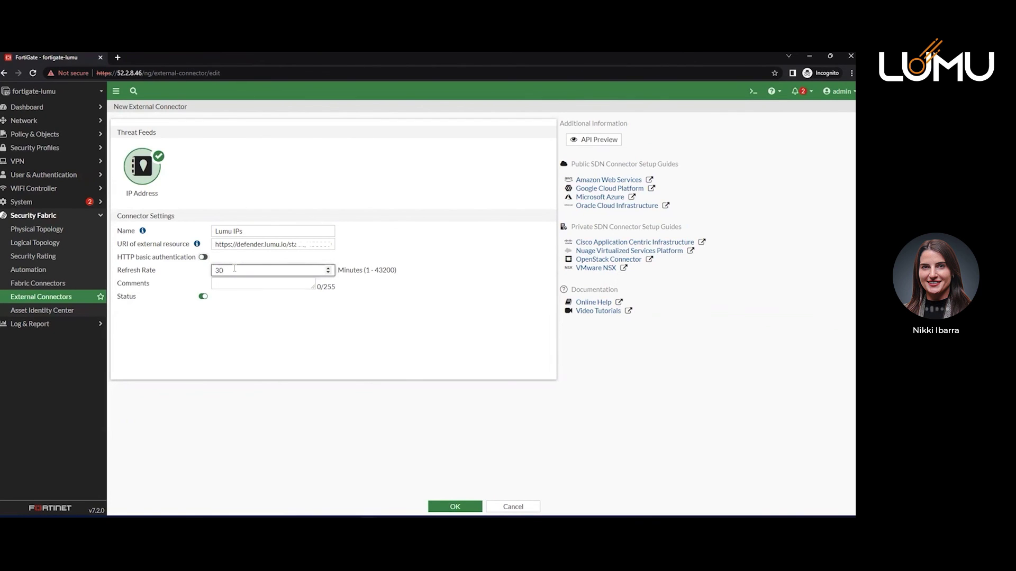
# Copy the name 'Lumu IPs' into the Comments field.
pyautogui.tripleClick(274, 231)
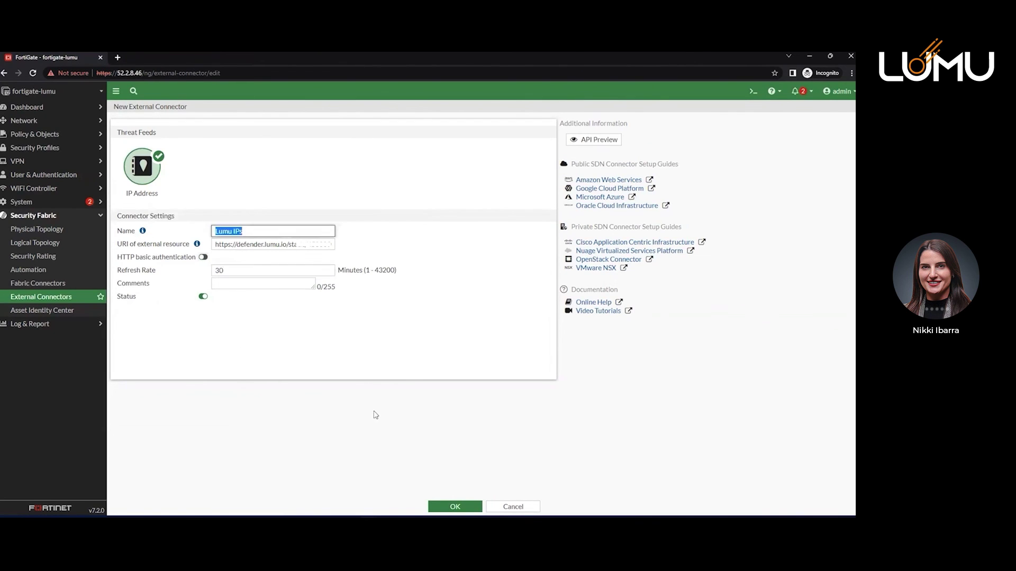
pyautogui.hotkey('ctrl', 'c')
pyautogui.press('Tab')
pyautogui.press('Tab')
pyautogui.press('Tab')
pyautogui.press('Tab')
pyautogui.hotkey('ctrl', 'v')
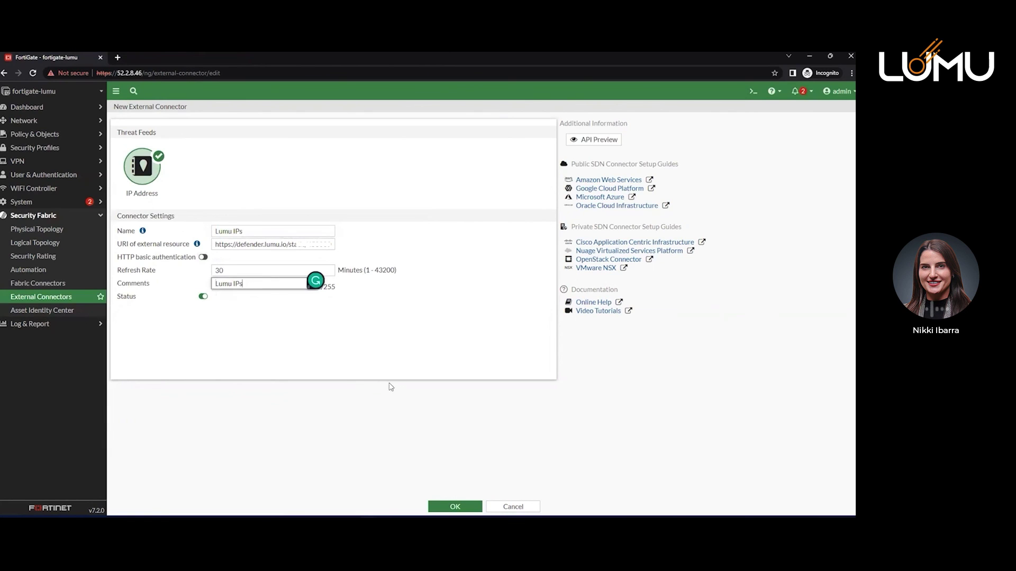
pyautogui.click(308, 368)
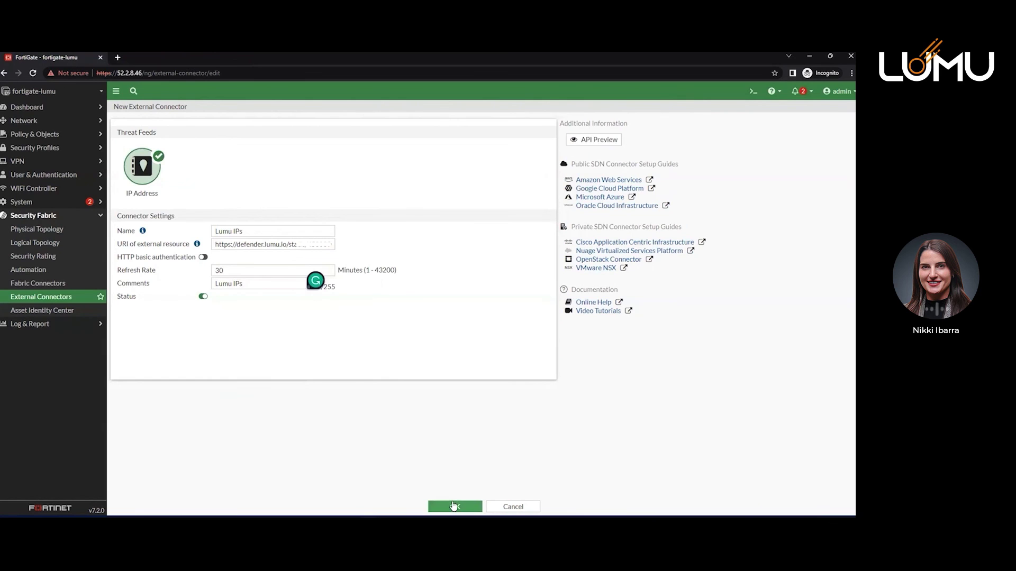